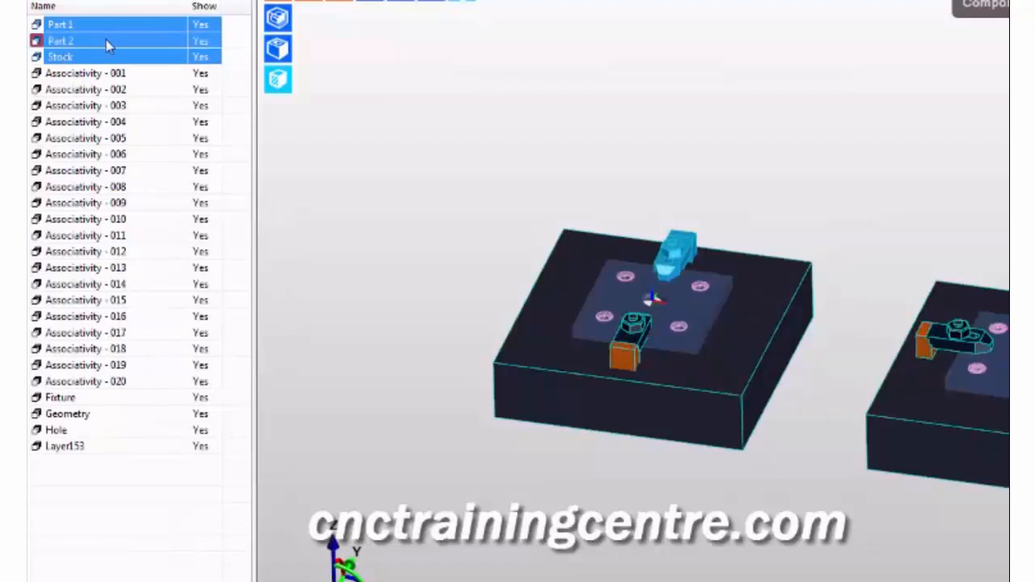
Step: Show only the Part 1, Part 2 and Stock layers, hiding the rest
{"action": "right_click", "coordinate": [106, 40]}
{"action": "left_click", "coordinate": [148, 160]}
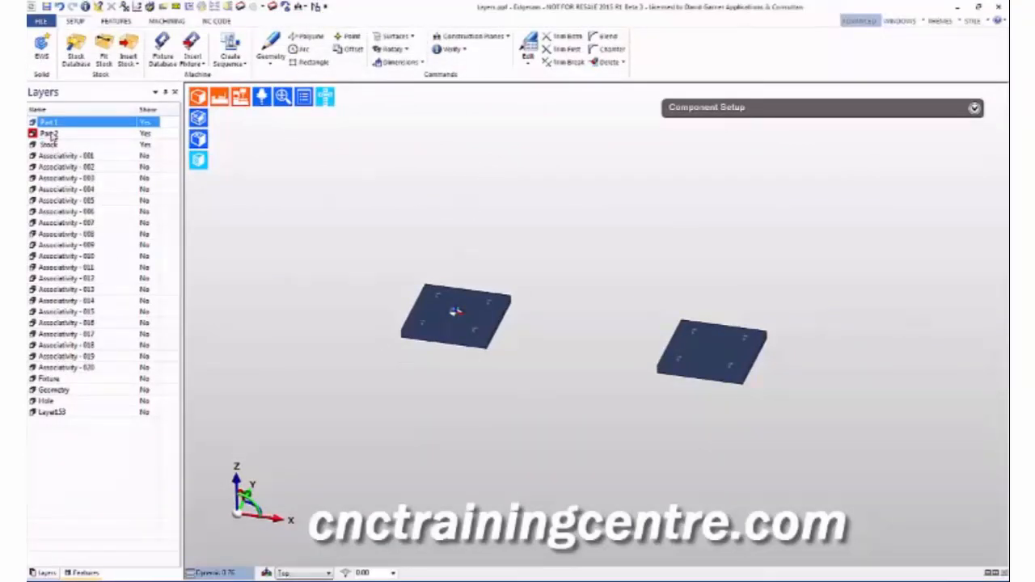
Step: Rename the layer Layer153 as zzzzzzzzz
{"action": "right_click", "coordinate": [59, 417]}
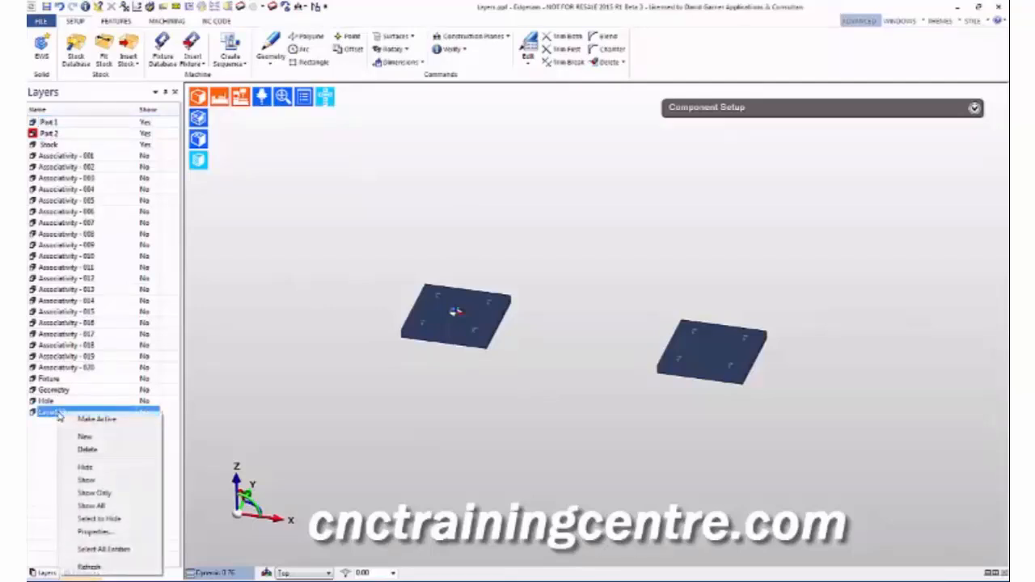
{"action": "left_click", "coordinate": [91, 537]}
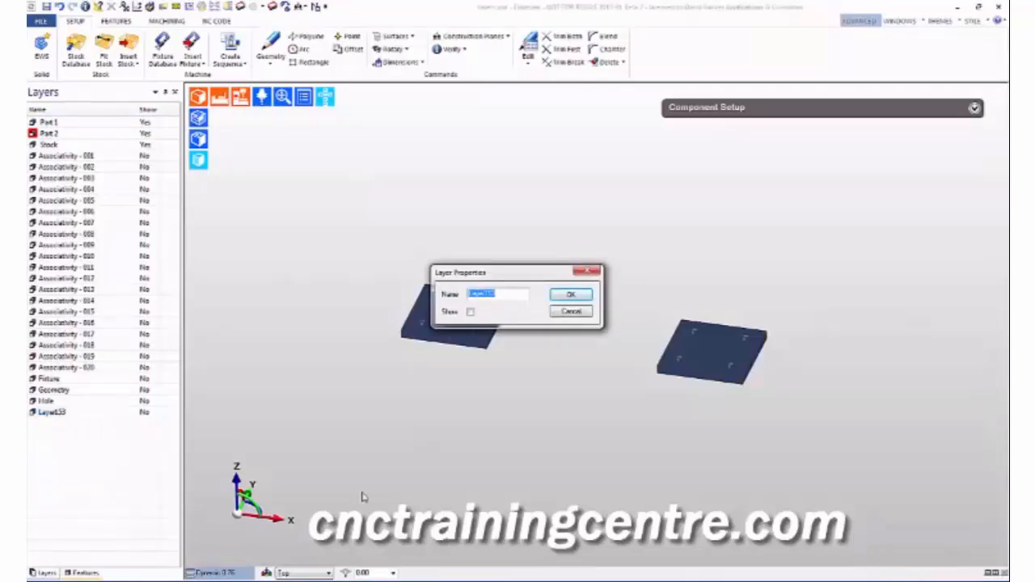
{"action": "type", "text": "C"}
{"action": "type", "text": "cccccccc"}
{"action": "key", "text": "Return"}
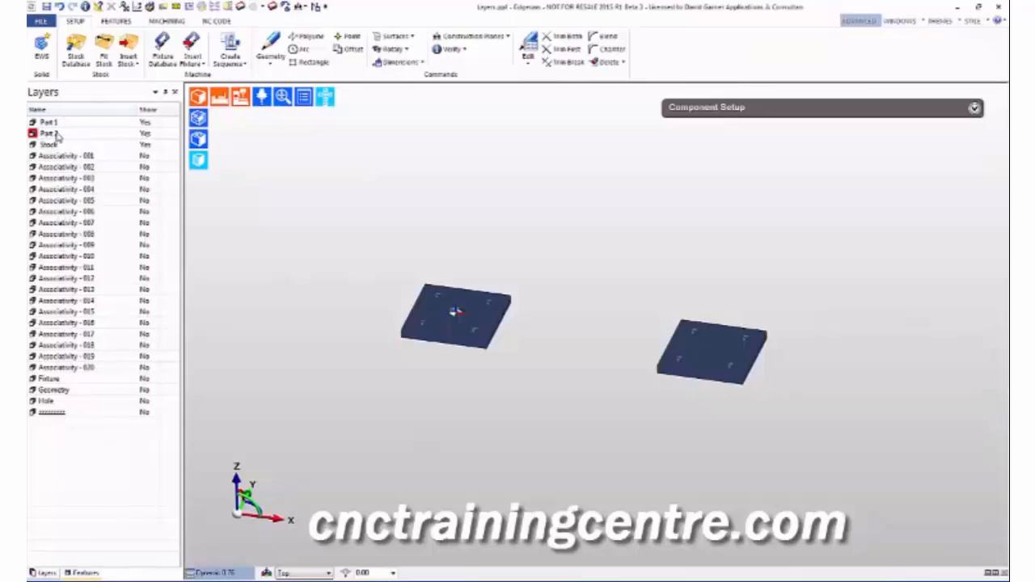
Step: Create a new visible layer named Containment For Roughing
{"action": "right_click", "coordinate": [84, 467]}
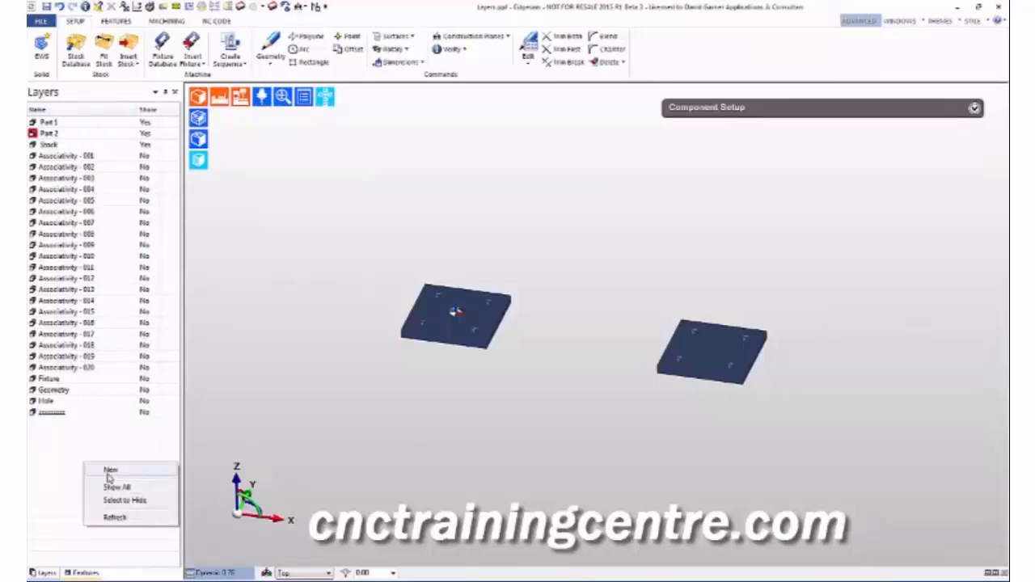
{"action": "left_click", "coordinate": [107, 471]}
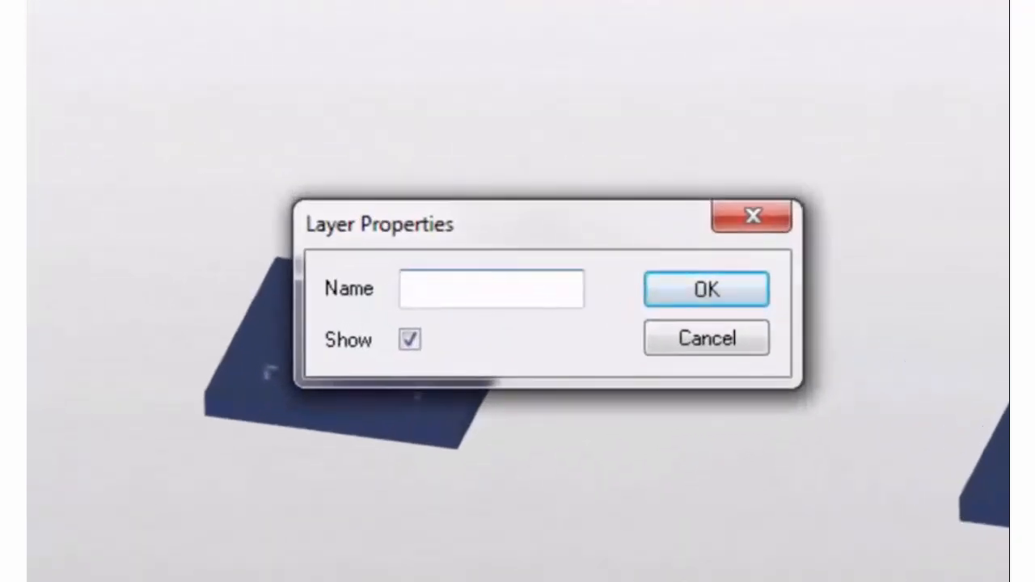
{"action": "type", "text": "Containmen"}
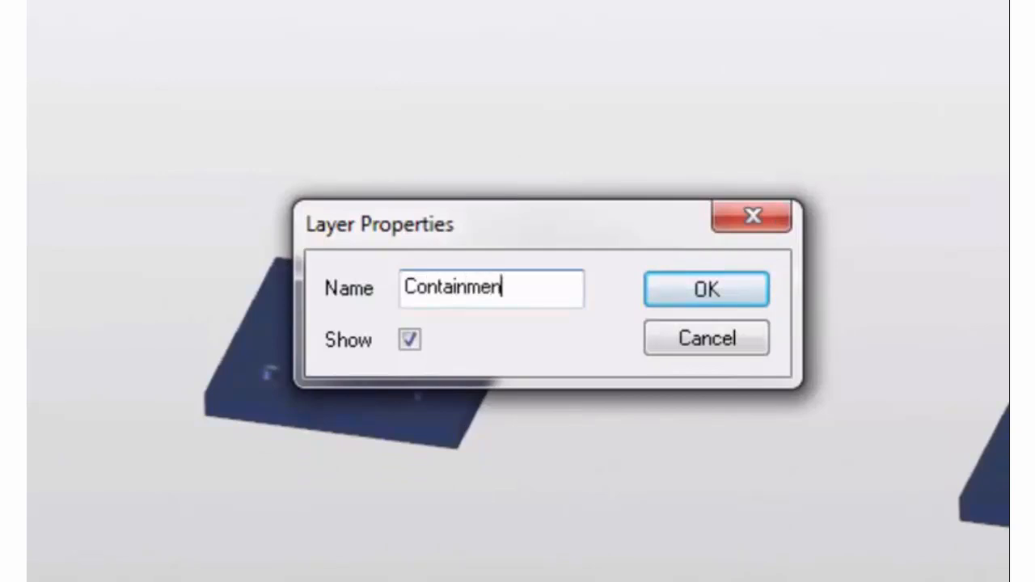
{"action": "type", "text": "t For Roug"}
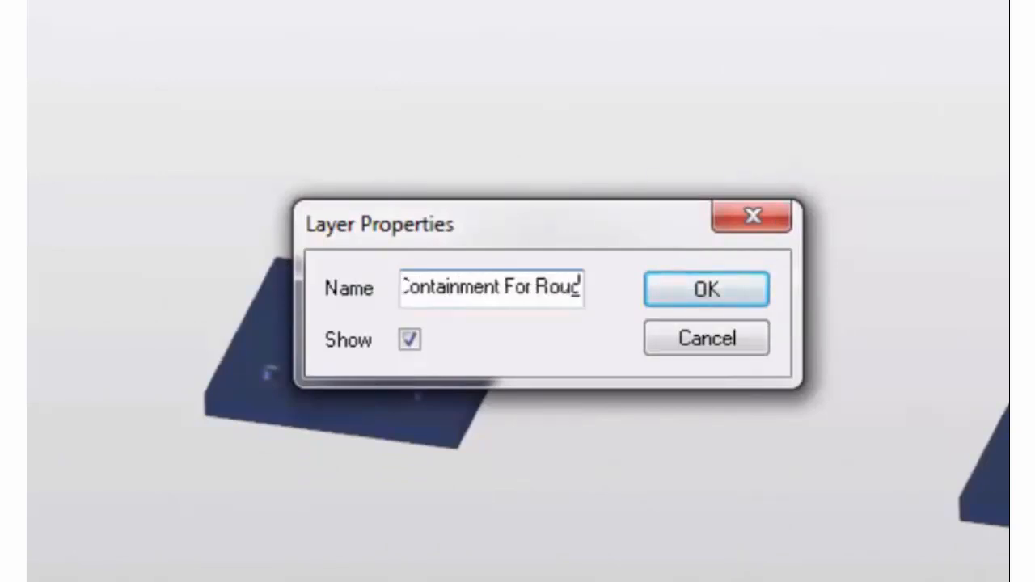
{"action": "type", "text": "hing"}
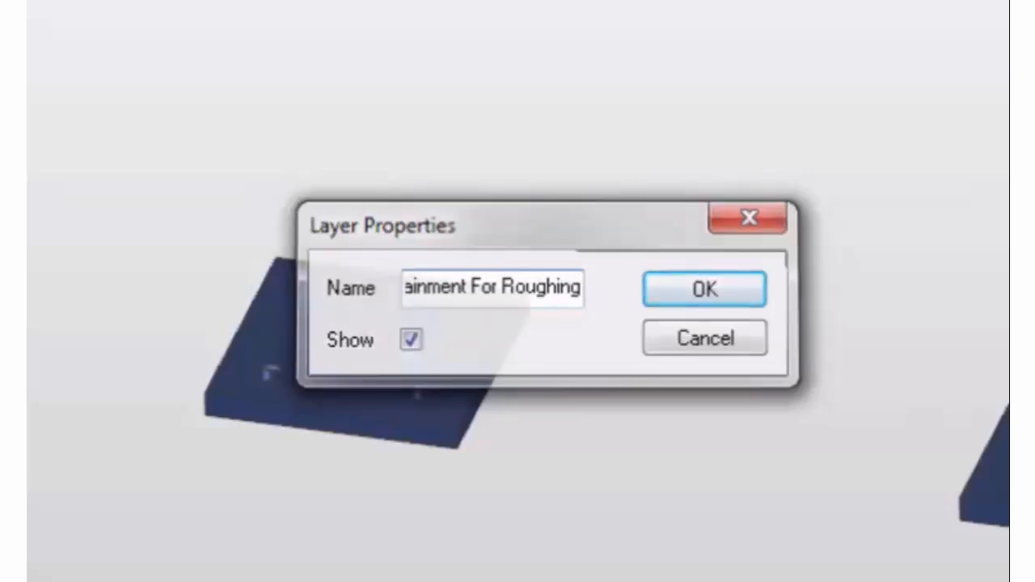
{"action": "key", "text": "Return"}
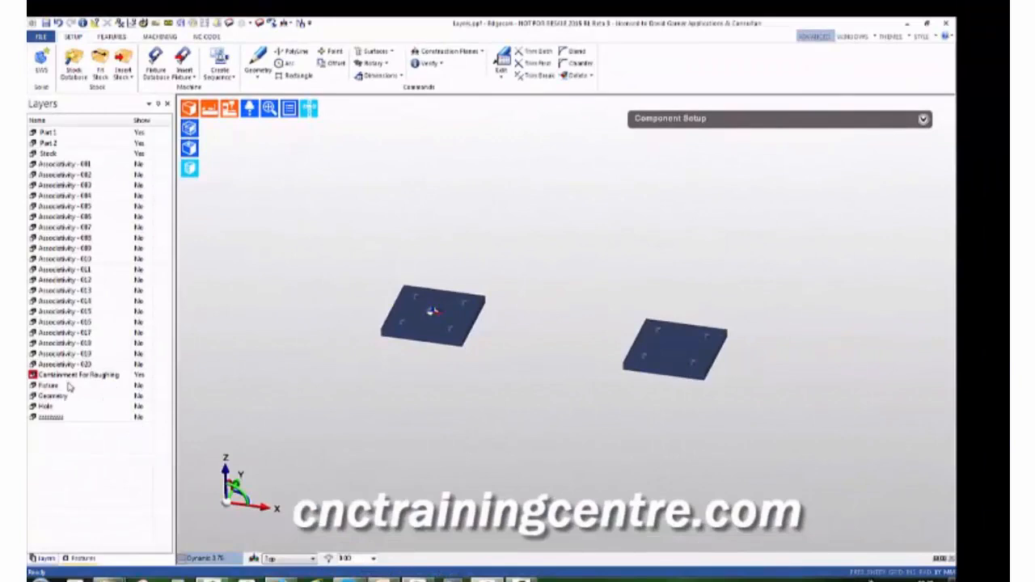
Step: Create geometry from the four top edges of the Part 1 plate on the Containment For Roughing layer
{"action": "scroll", "coordinate": [316, 287], "scroll_direction": "up", "scroll_amount": 5}
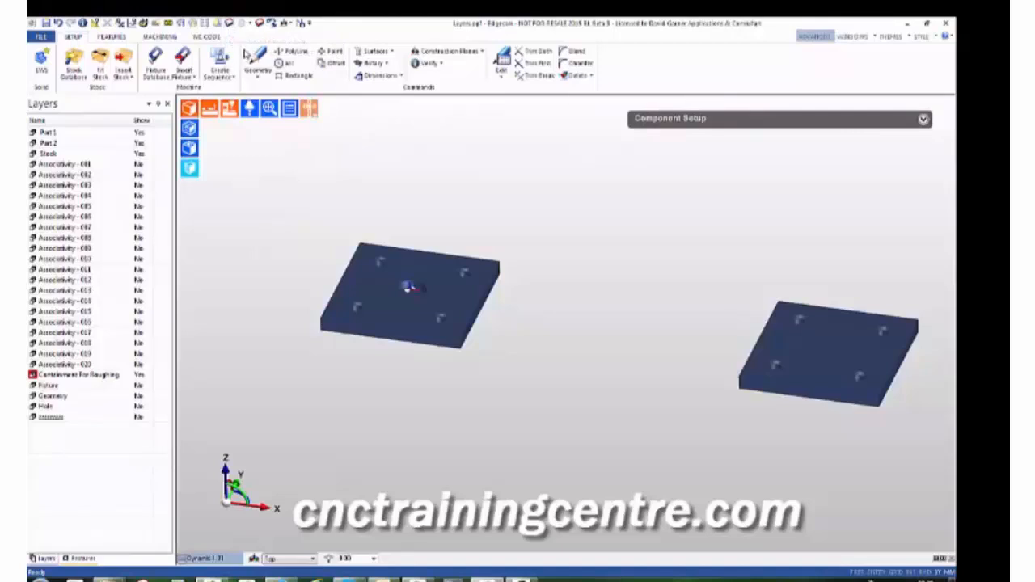
{"action": "left_click", "coordinate": [230, 25]}
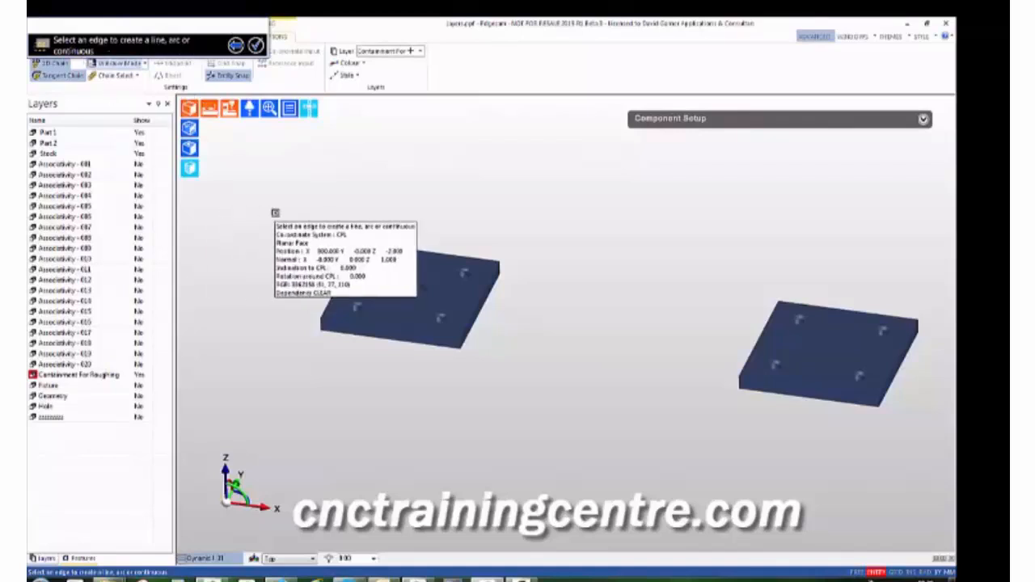
{"action": "left_click", "coordinate": [477, 289]}
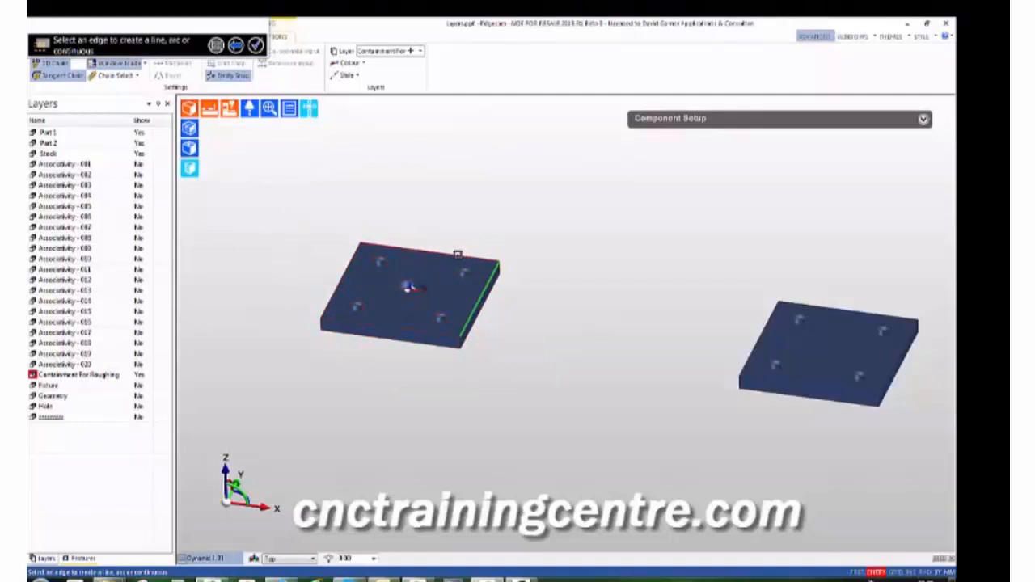
{"action": "left_click", "coordinate": [458, 254]}
{"action": "left_click", "coordinate": [330, 296]}
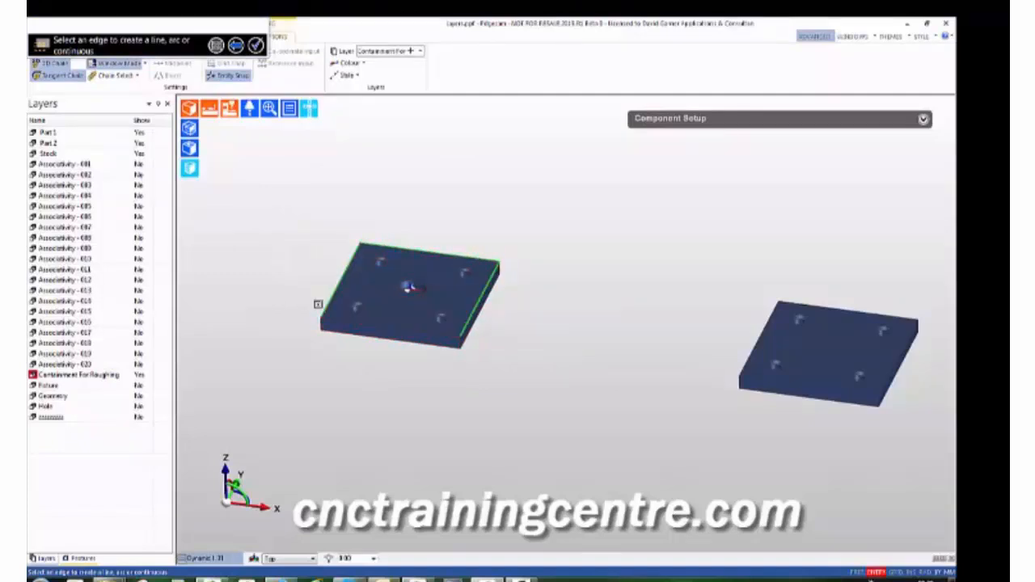
{"action": "left_click", "coordinate": [368, 321]}
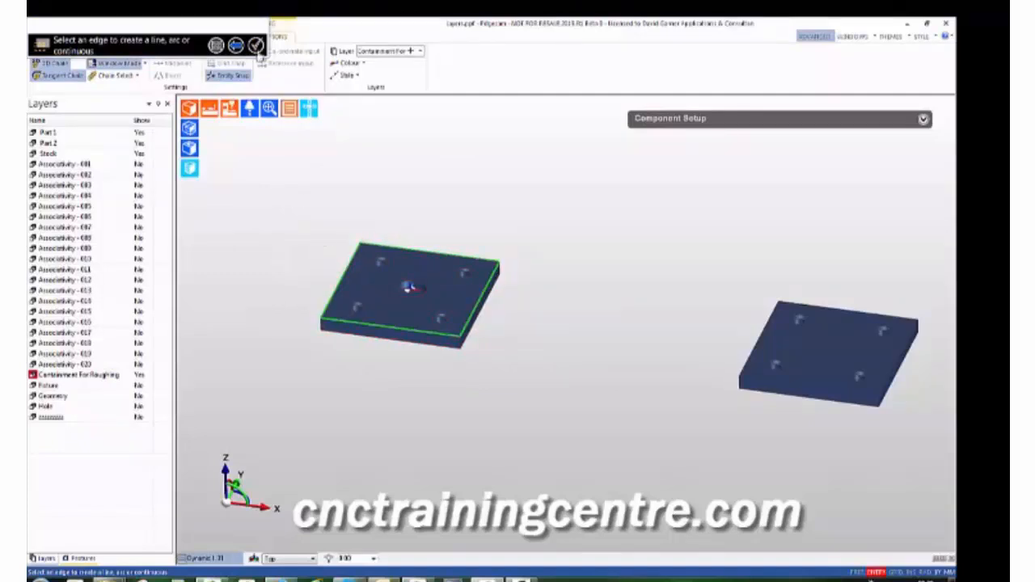
{"action": "left_click", "coordinate": [256, 44]}
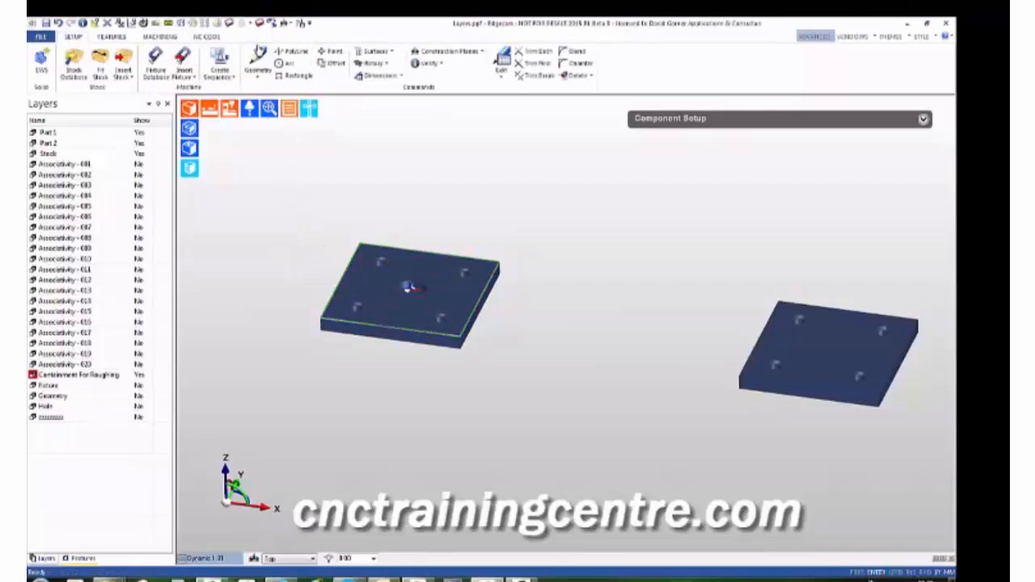
Step: Isolate the Containment For Roughing layer to check its outline, and isolate the Part 1 layer in its place
{"action": "right_click", "coordinate": [109, 376]}
{"action": "left_click", "coordinate": [132, 455]}
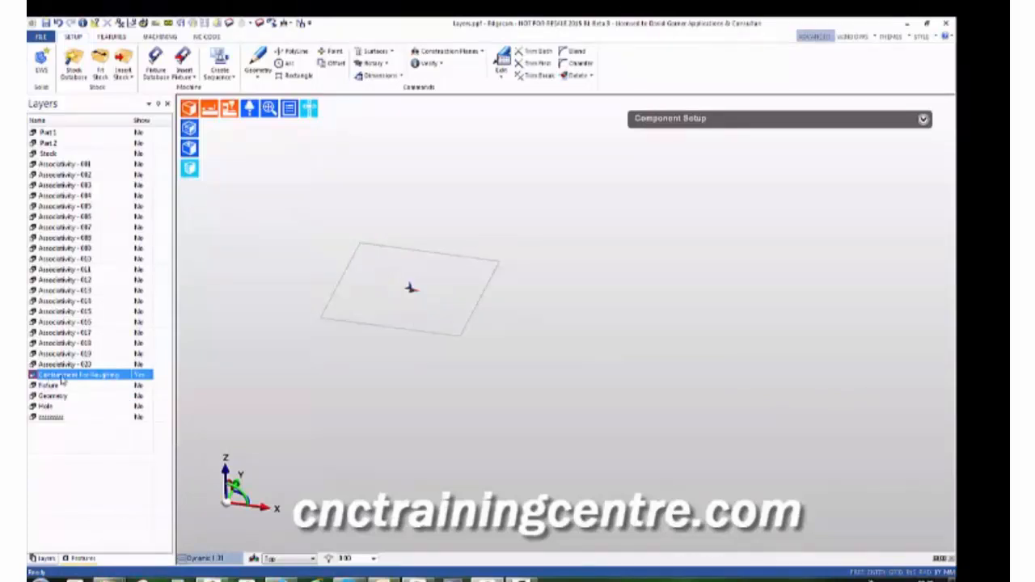
{"action": "right_click", "coordinate": [60, 134]}
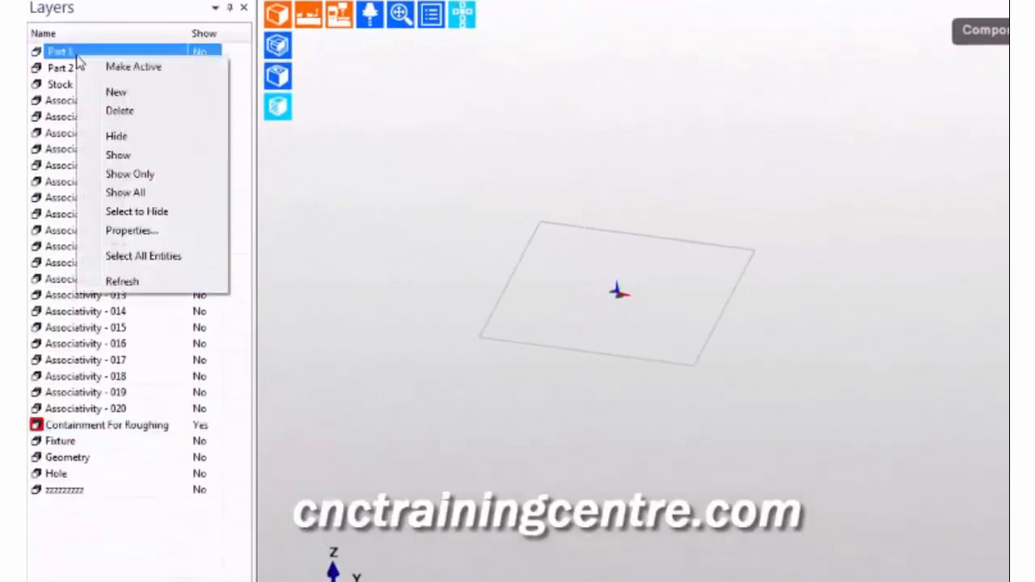
{"action": "left_click", "coordinate": [123, 175]}
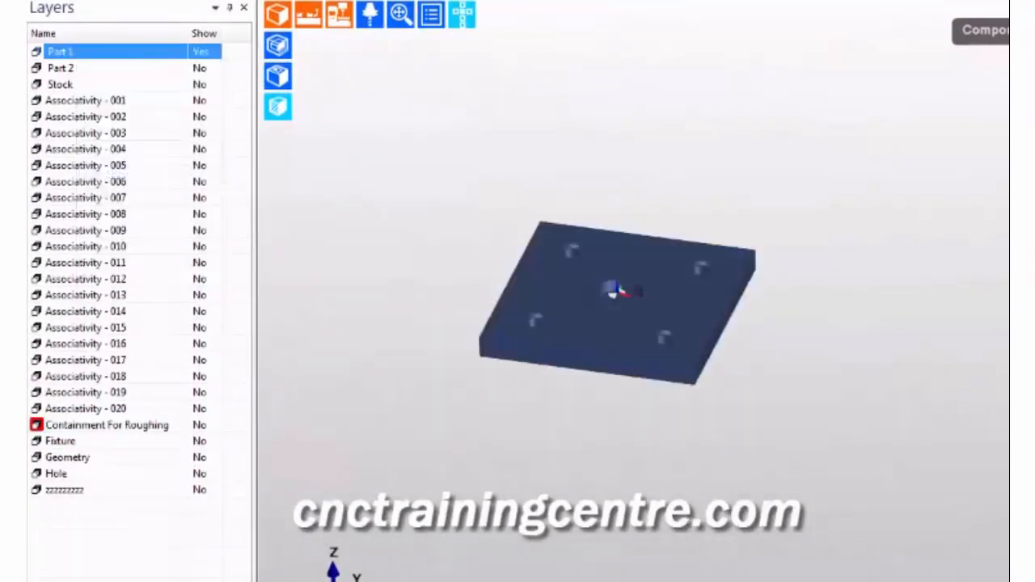
Step: Create a continuous from the edge loop of Part 1's rear-left hole and turn on display of the Containment For Roughing layer
{"action": "middle_click_drag", "start_coordinate": [685, 141], "coordinate": [768, 208]}
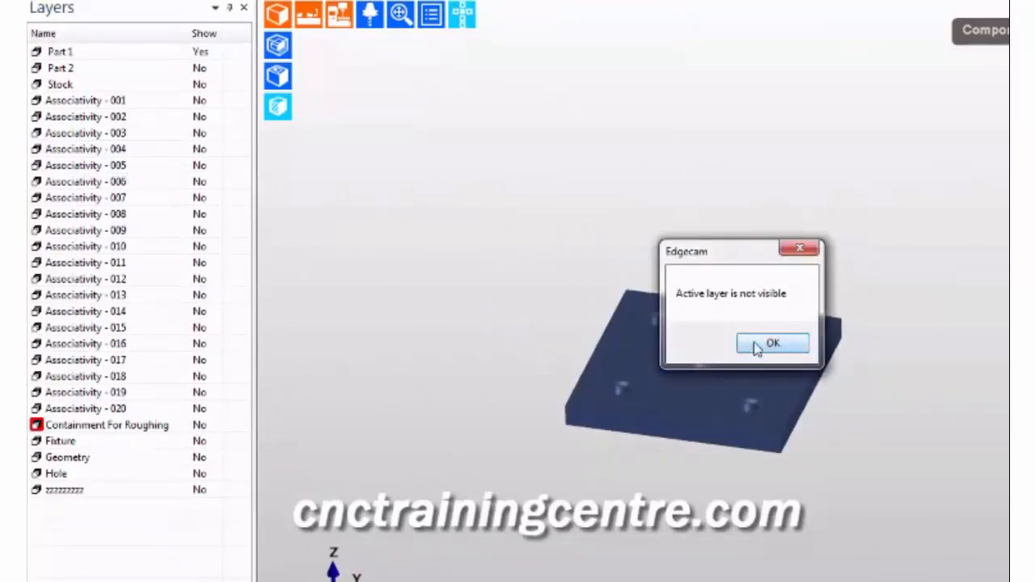
{"action": "left_click", "coordinate": [764, 347]}
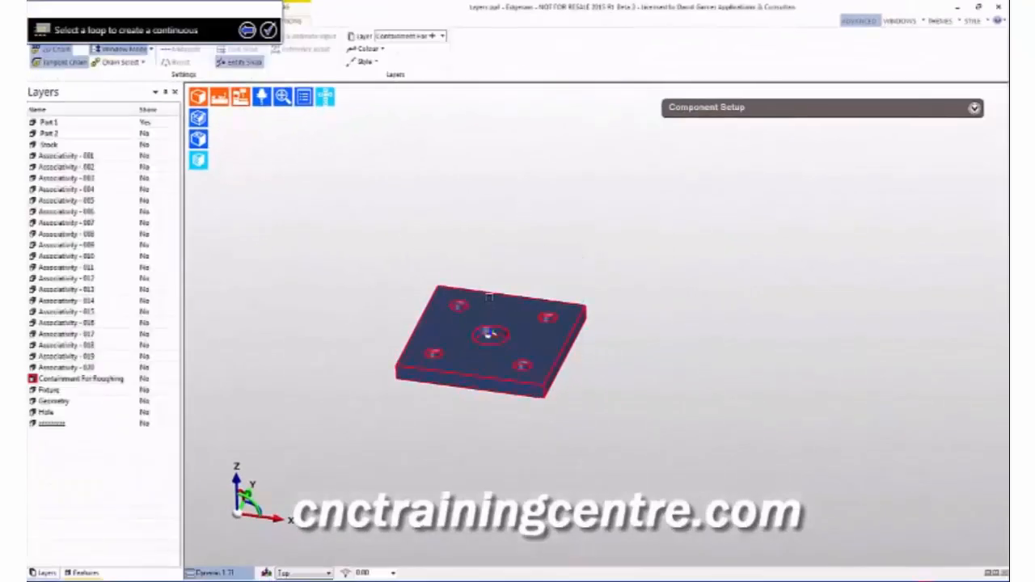
{"action": "left_click", "coordinate": [464, 306]}
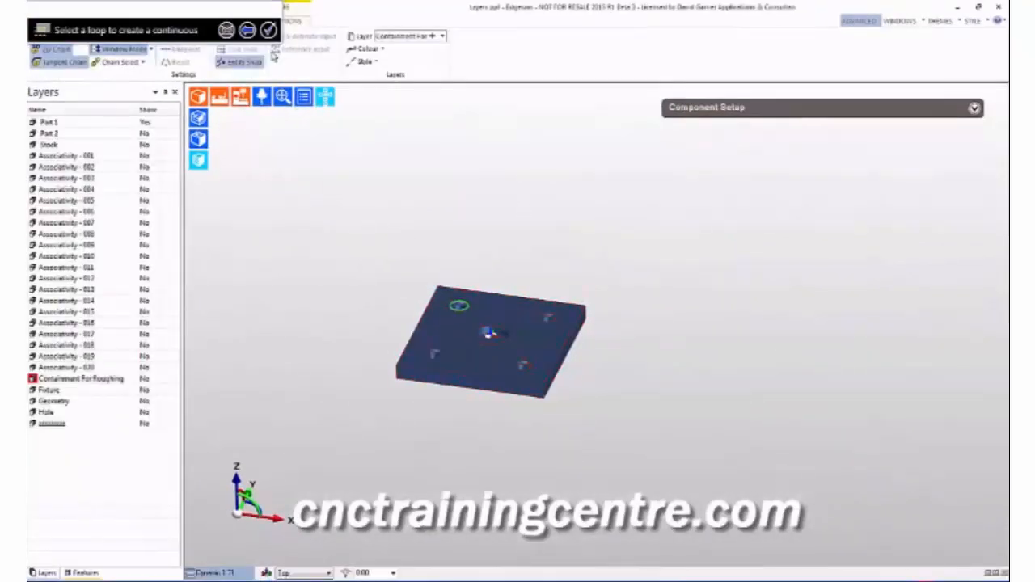
{"action": "left_click", "coordinate": [268, 30]}
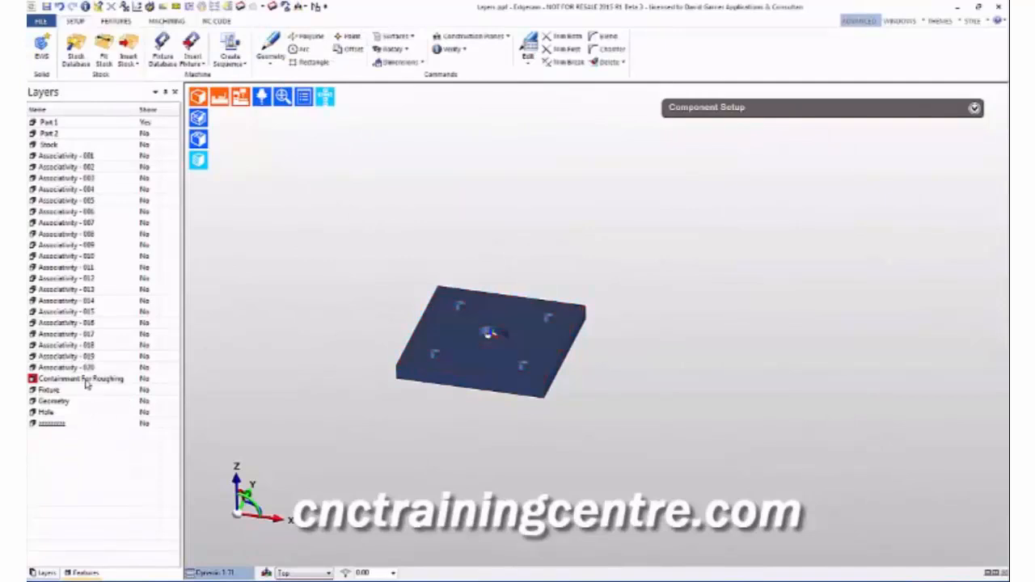
{"action": "left_click", "coordinate": [144, 381]}
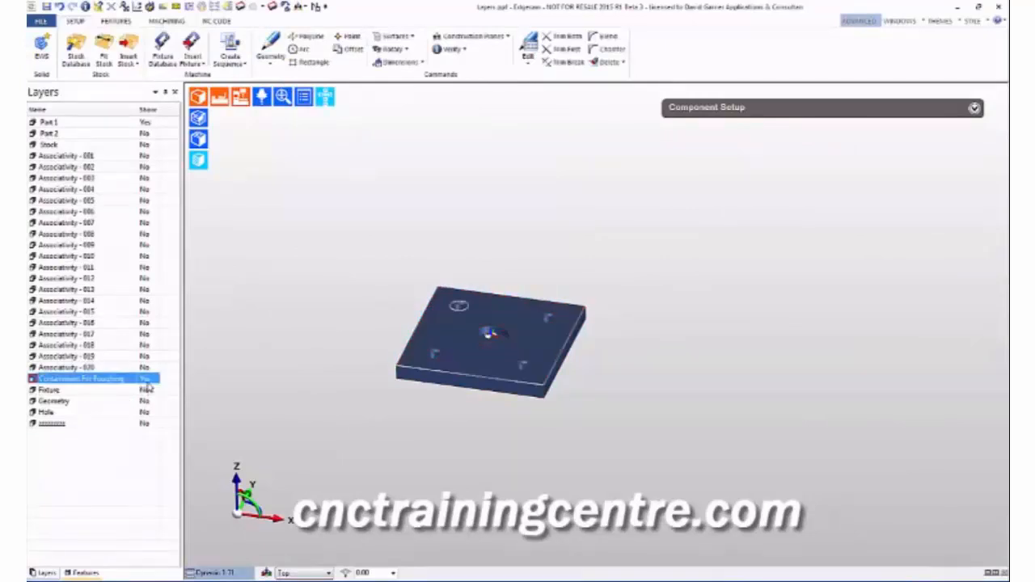
{"action": "middle_click_drag", "start_coordinate": [304, 328], "coordinate": [290, 297]}
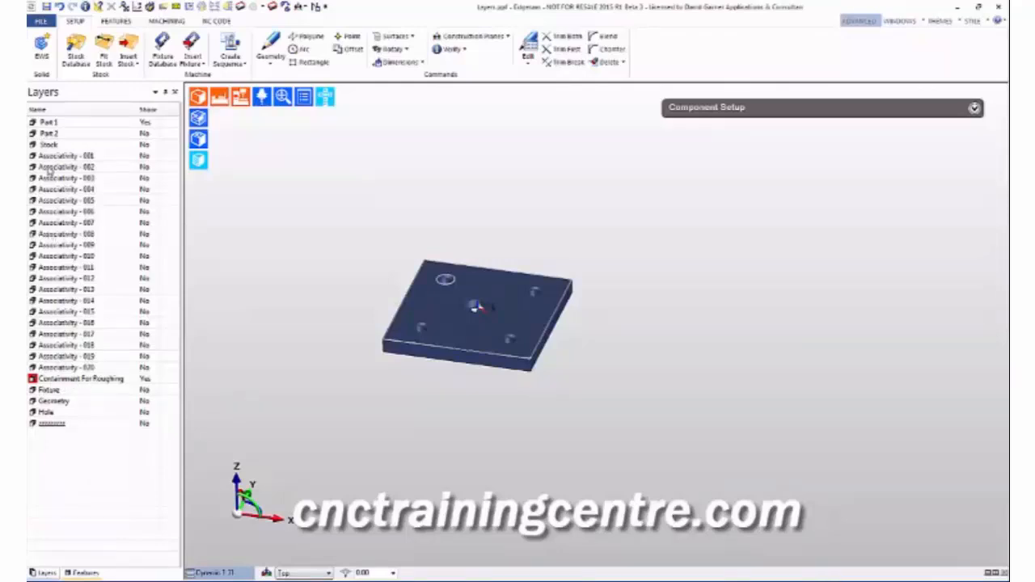
Step: Make Associativity - 001 the active layer and try to delete the Part 1 layer
{"action": "left_click", "coordinate": [46, 156]}
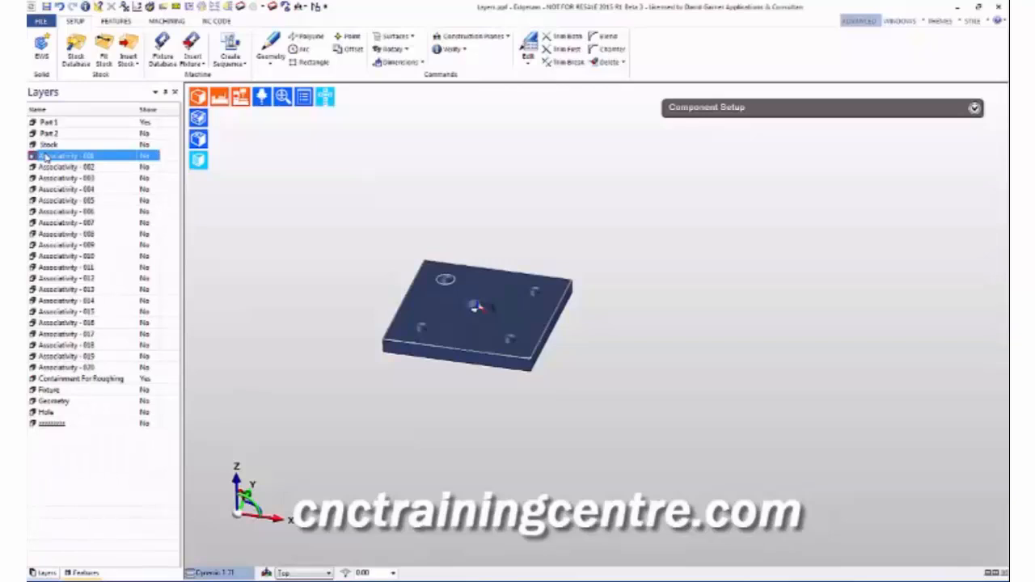
{"action": "right_click", "coordinate": [47, 156]}
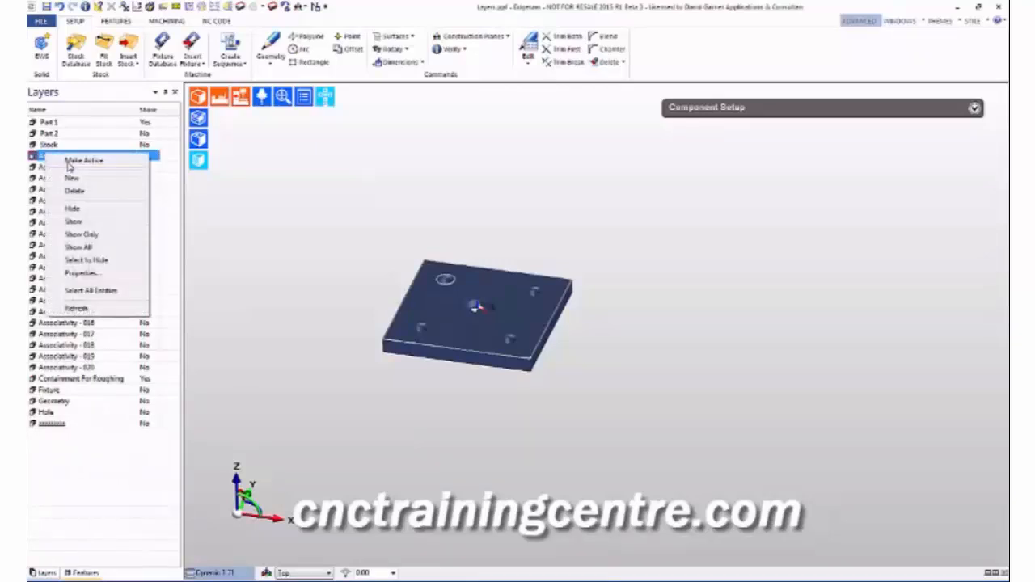
{"action": "left_click", "coordinate": [70, 163]}
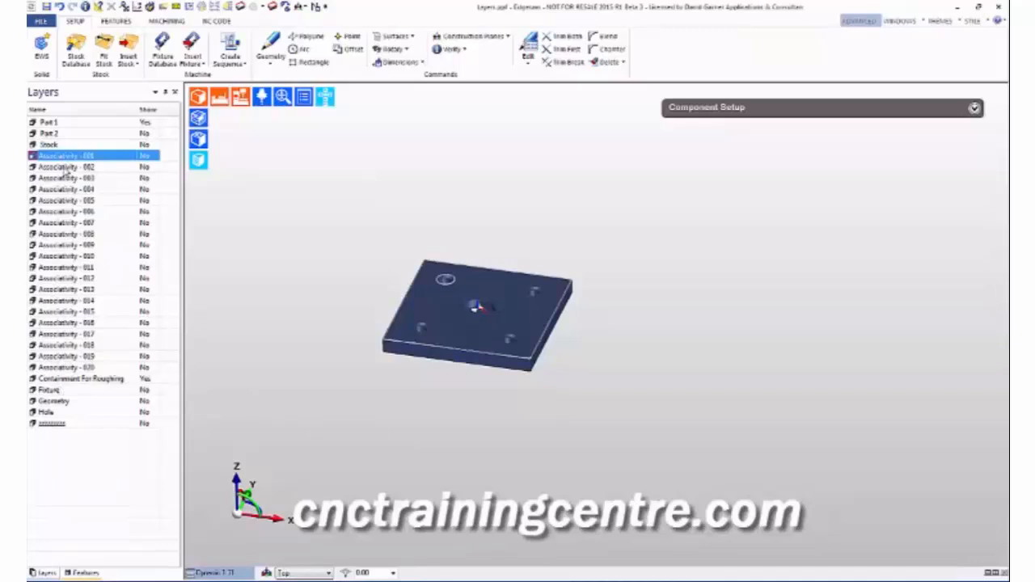
{"action": "right_click", "coordinate": [60, 124]}
{"action": "left_click", "coordinate": [89, 164]}
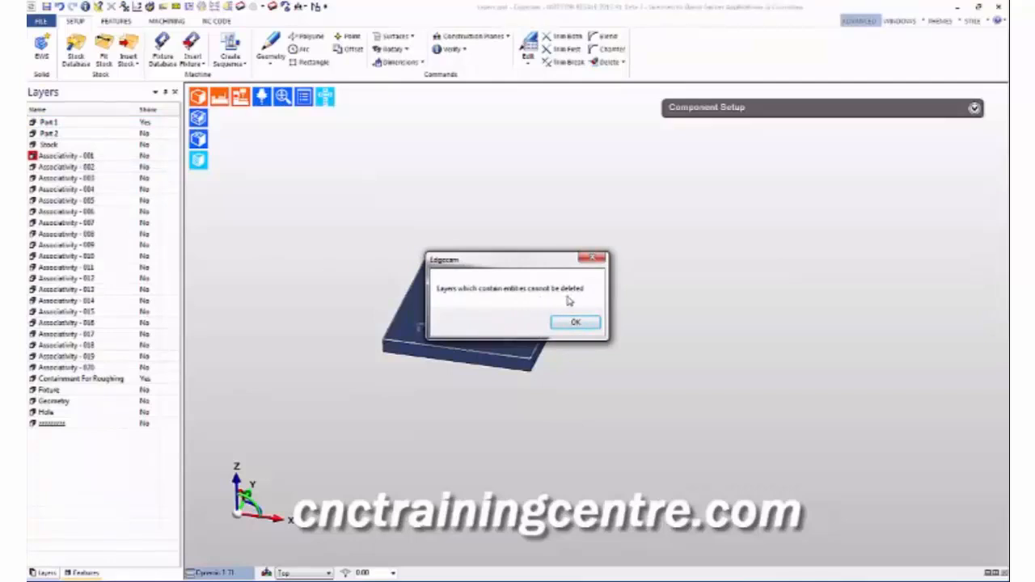
{"action": "left_click", "coordinate": [575, 324]}
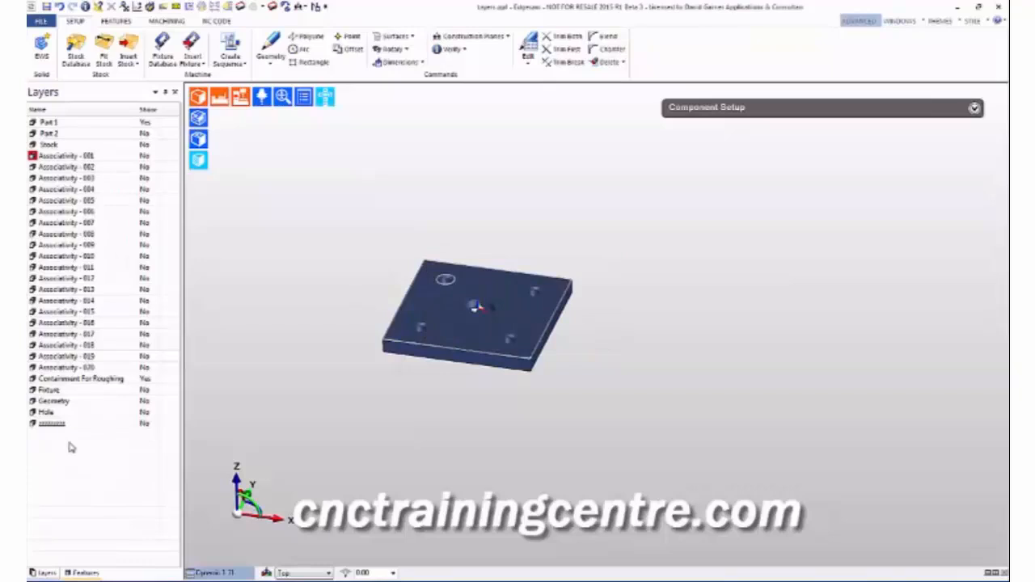
Step: Make Part 1 the active layer and run a delete on all layers from Part 1 to zzzzzzzzz to purge the empty ones
{"action": "left_click", "coordinate": [49, 123]}
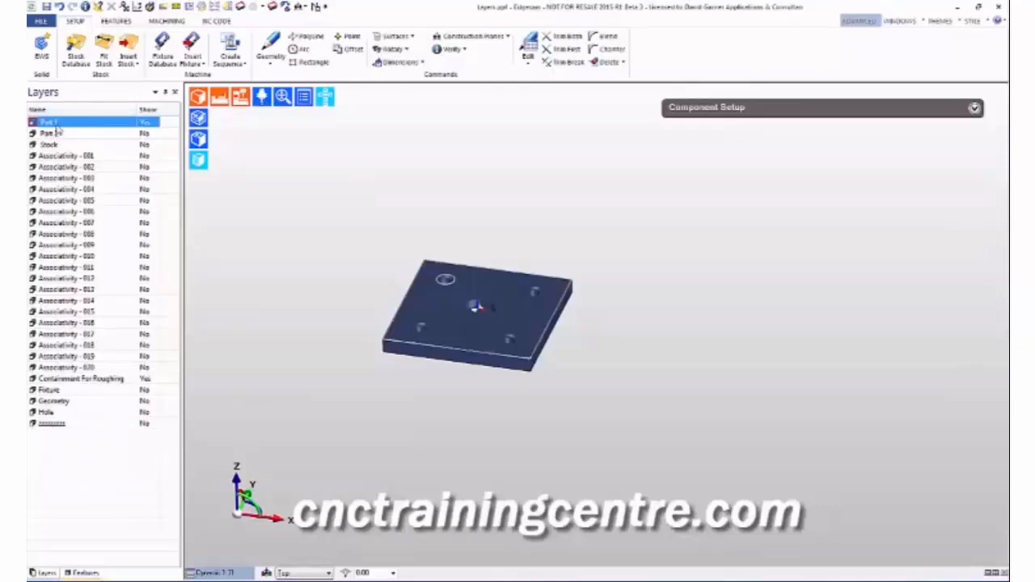
{"action": "left_click", "coordinate": [51, 426]}
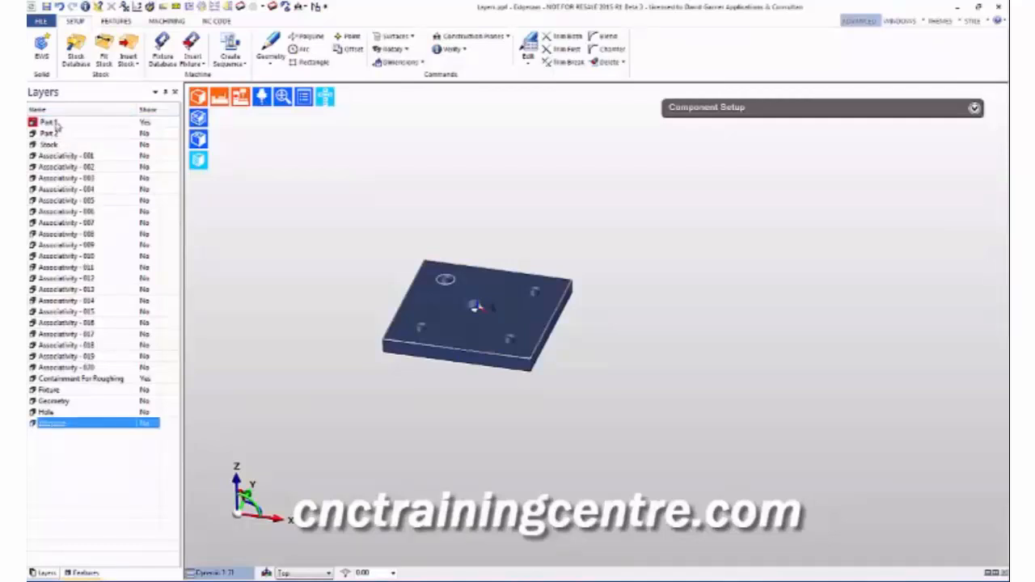
{"action": "left_click", "coordinate": [53, 123]}
{"action": "left_click", "coordinate": [64, 426], "text": "shift"}
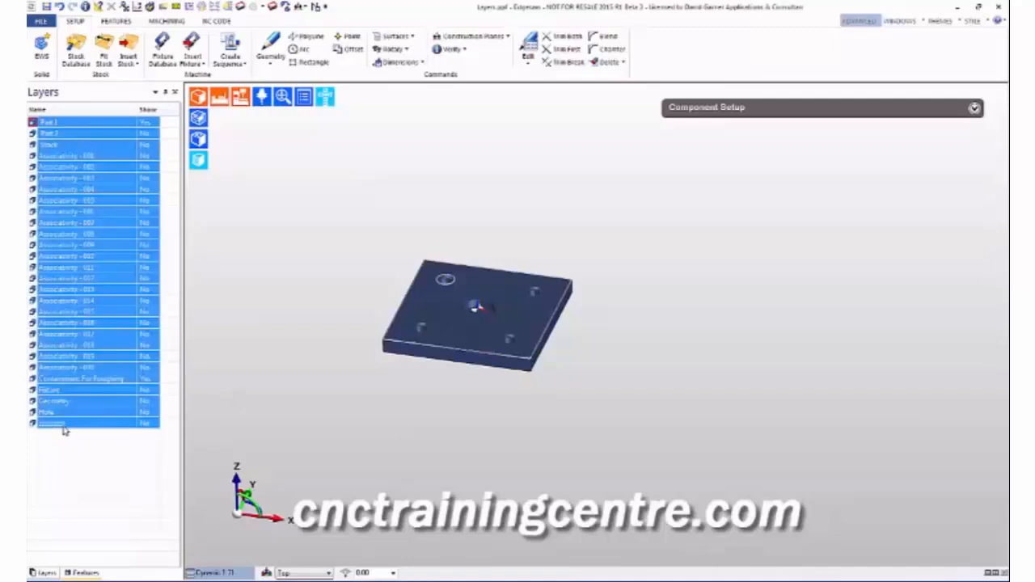
{"action": "right_click", "coordinate": [116, 327]}
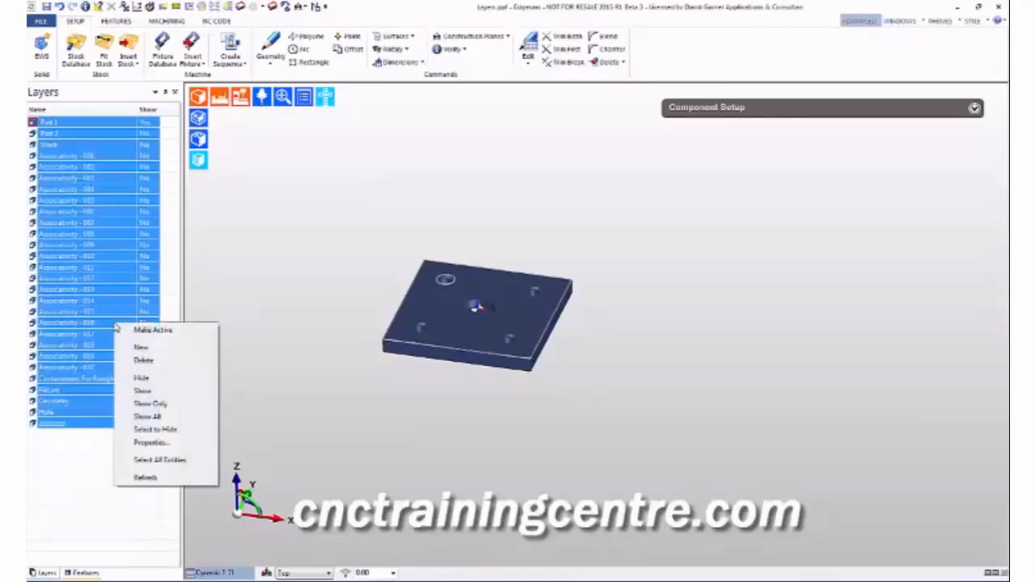
{"action": "left_click", "coordinate": [141, 360]}
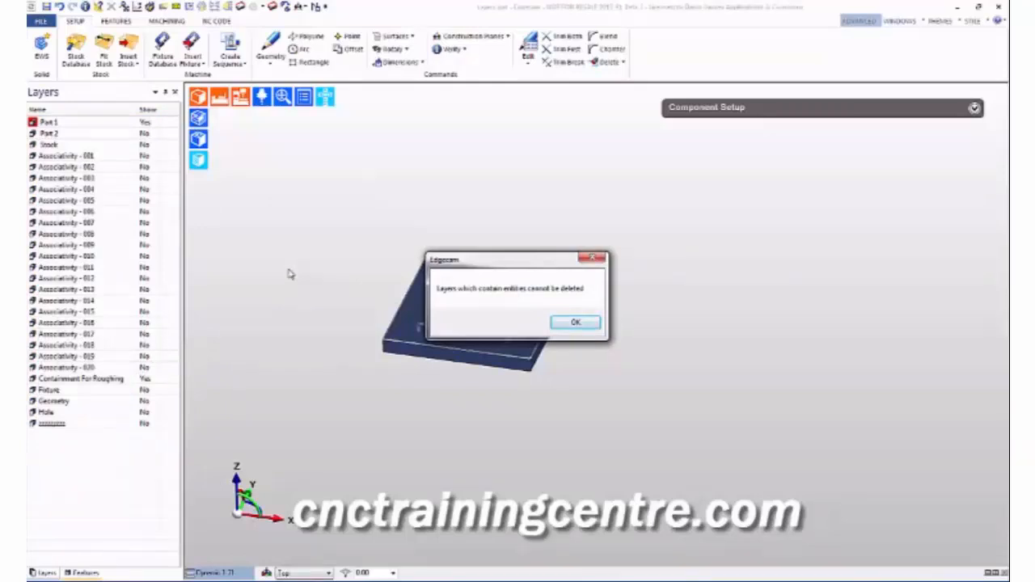
{"action": "key", "text": "Return"}
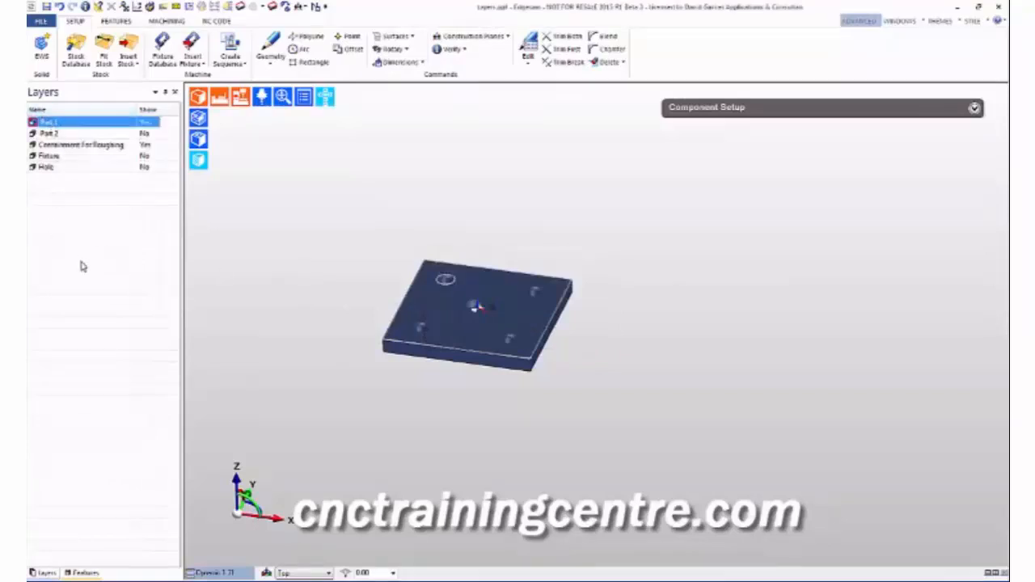
Step: Show all the remaining layers so both parts, their fixtures and holes are displayed
{"action": "left_click", "coordinate": [82, 267]}
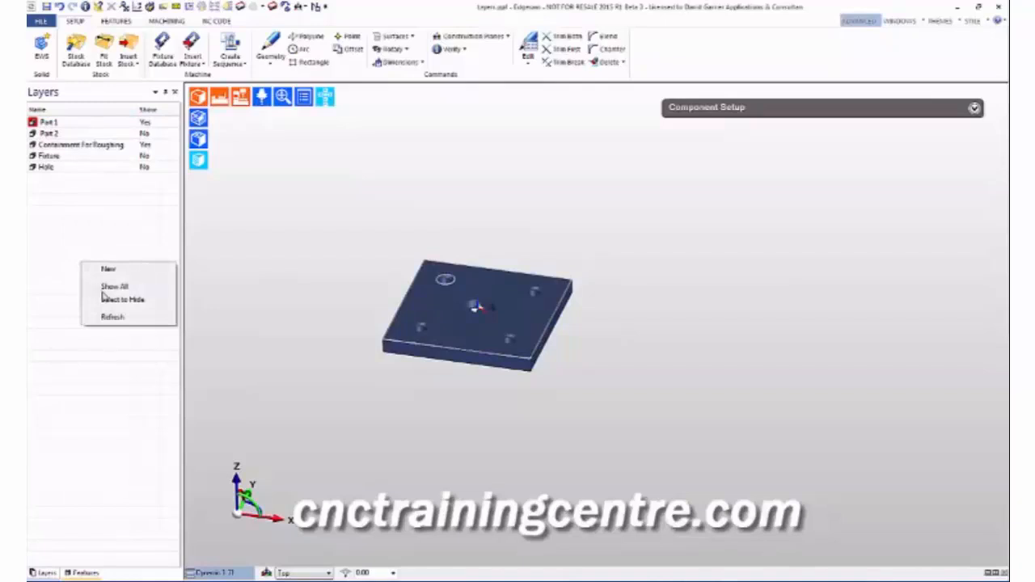
{"action": "left_click", "coordinate": [112, 284]}
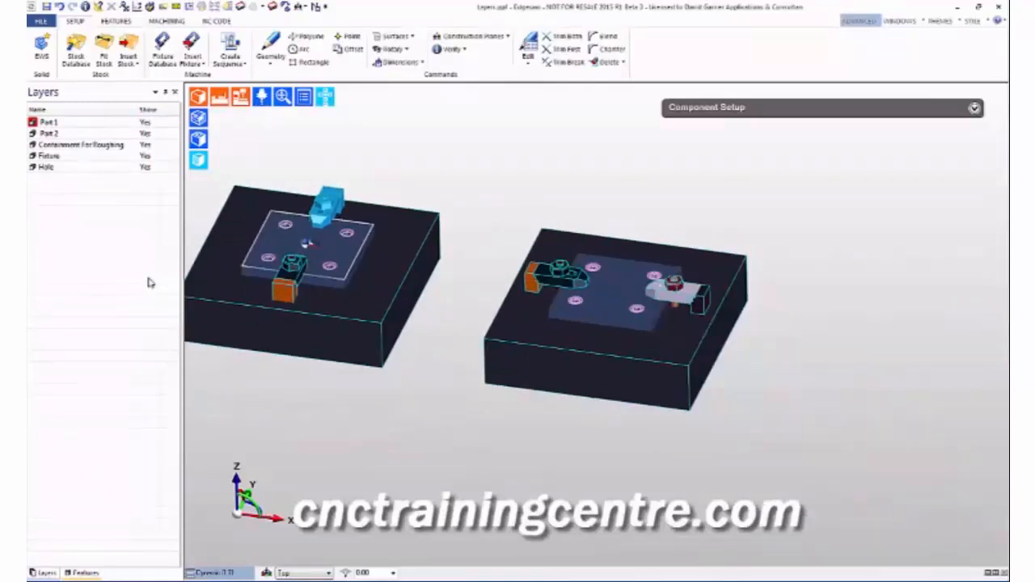
{"action": "middle_click_drag", "start_coordinate": [396, 327], "coordinate": [495, 320]}
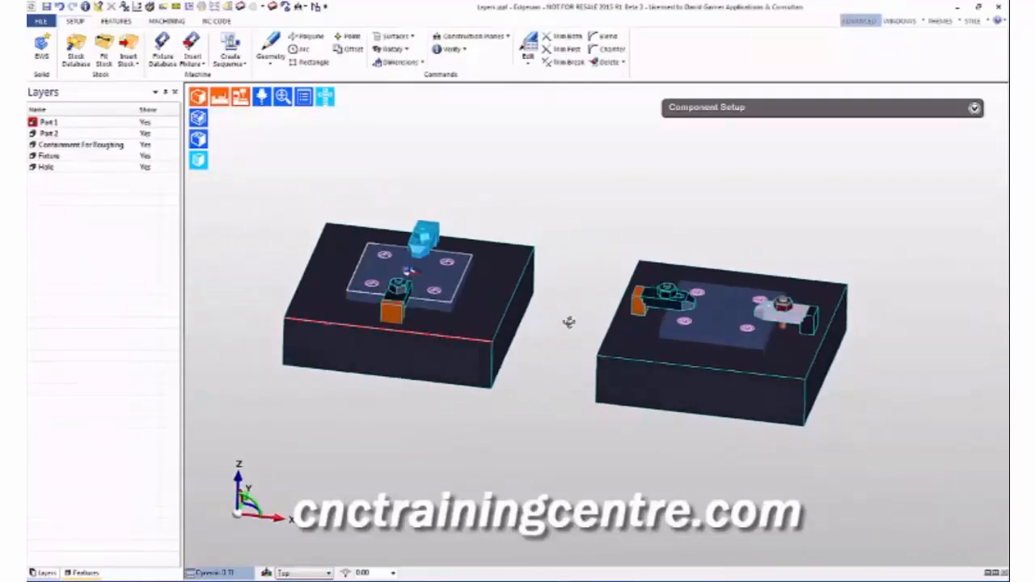
Step: Open the general commands for the layer list
{"action": "right_click", "coordinate": [69, 223]}
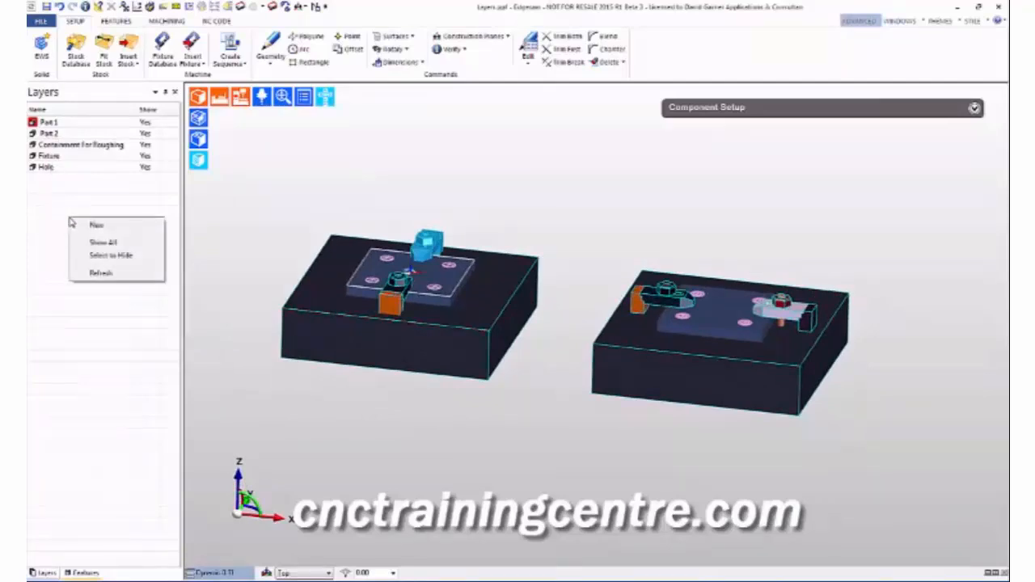